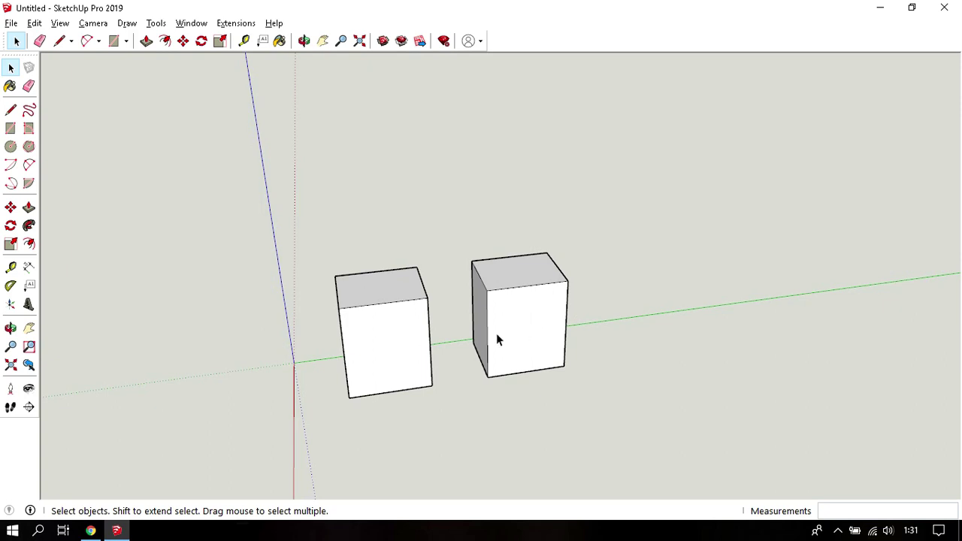
Move the loose right box flush against the left box so their geometry merges
{"action": "mouse_move", "coordinate": [496, 340]}
{"action": "middle_mouse_down"}
{"action": "mouse_move", "coordinate": [541, 281]}
{"action": "mouse_move", "coordinate": [567, 289]}
{"action": "middle_mouse_up"}
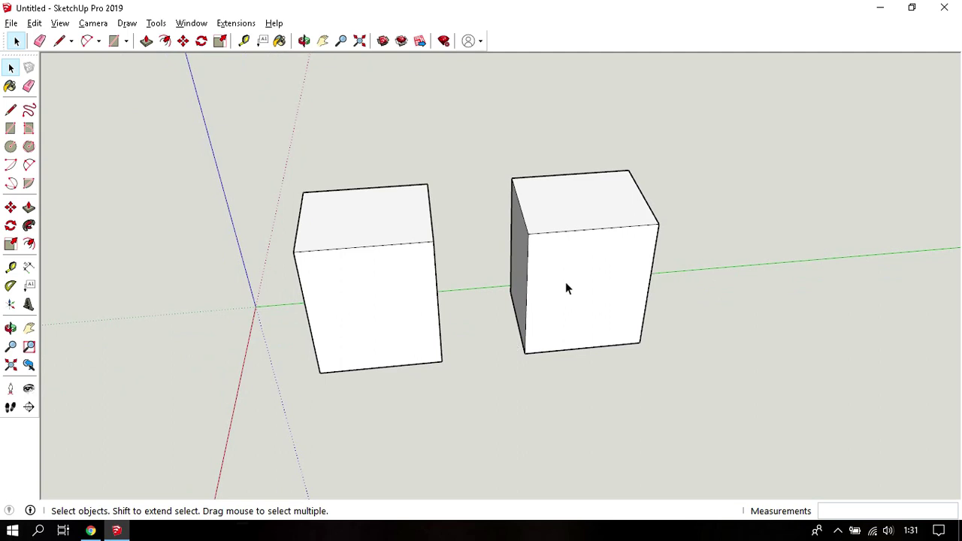
{"action": "triple_click", "coordinate": [565, 282]}
{"action": "key", "text": "m"}
{"action": "left_click", "coordinate": [524, 352]}
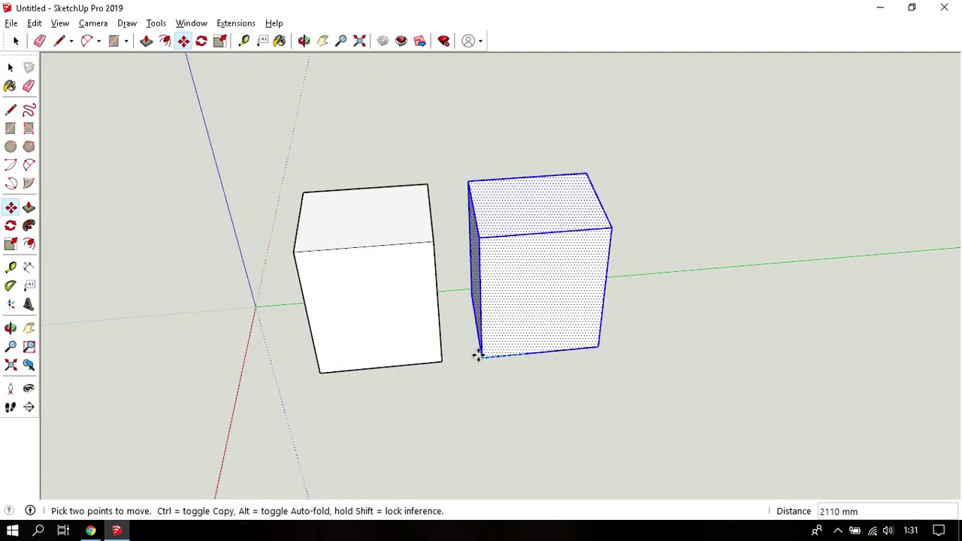
{"action": "left_click", "coordinate": [441, 361]}
{"action": "key", "text": "space"}
{"action": "left_click", "coordinate": [487, 383]}
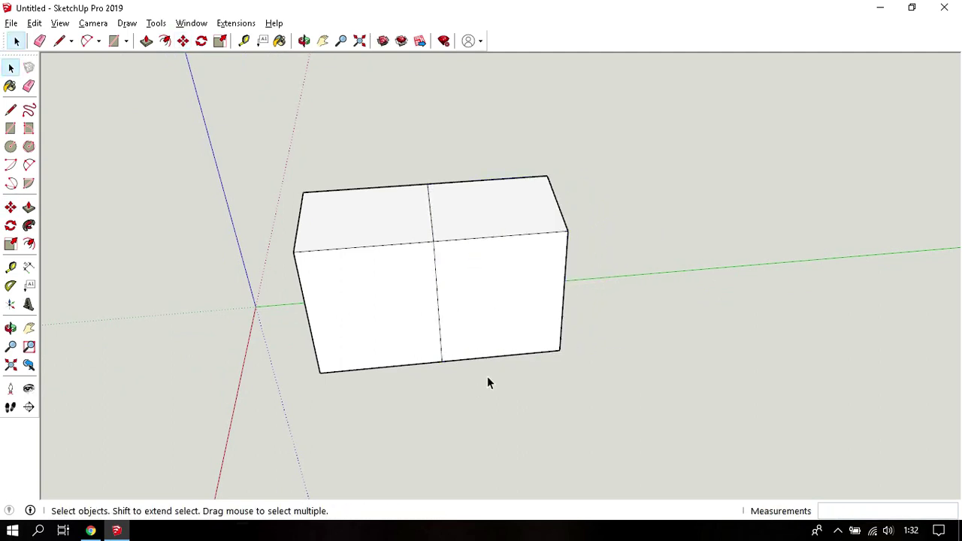
Undo and redo the join, then try moving the merged block's right half and cancel
{"action": "mouse_move", "coordinate": [487, 383]}
{"action": "middle_mouse_down"}
{"action": "mouse_move", "coordinate": [504, 389]}
{"action": "mouse_move", "coordinate": [457, 305]}
{"action": "middle_mouse_up"}
{"action": "key", "text": "ctrl+z"}
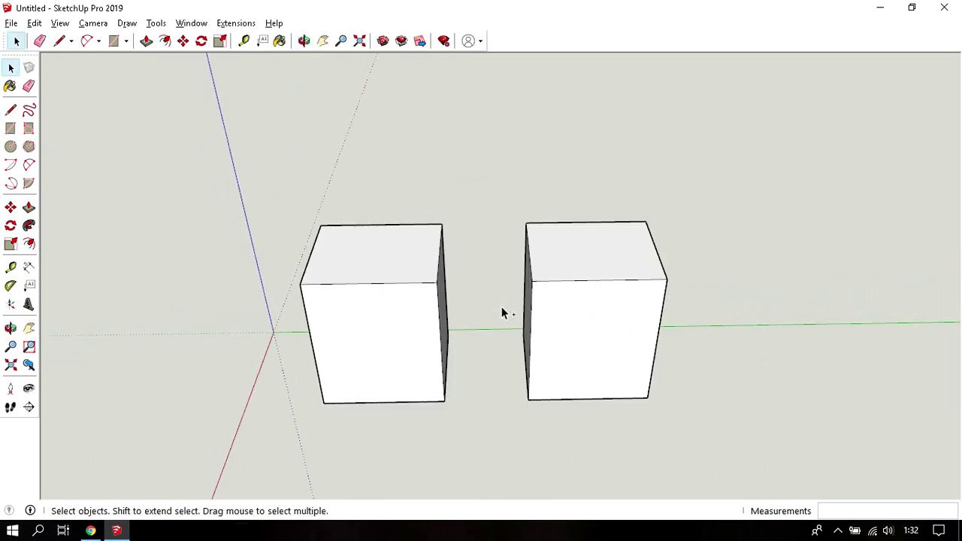
{"action": "key", "text": "ctrl+y"}
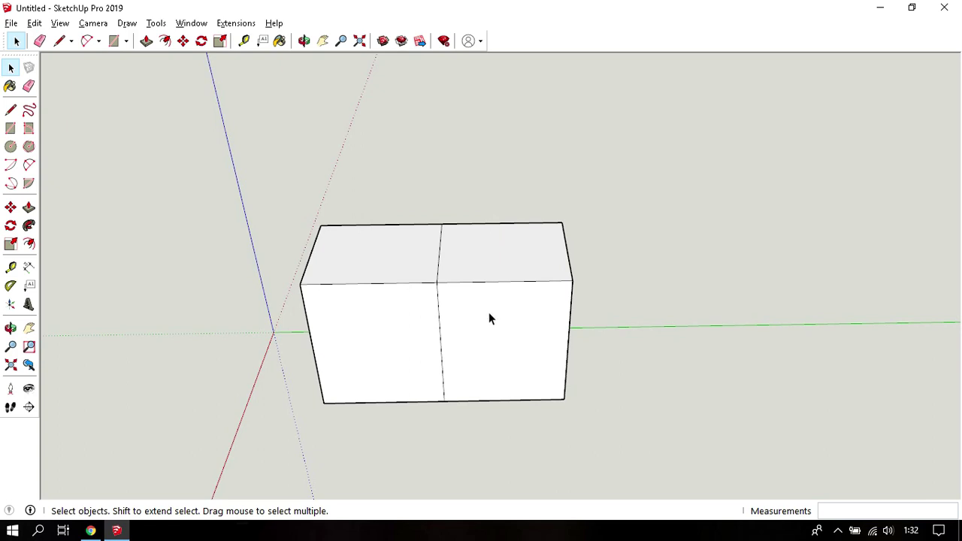
{"action": "left_click_drag", "start_coordinate": [644, 173], "coordinate": [475, 444]}
{"action": "key", "text": "m"}
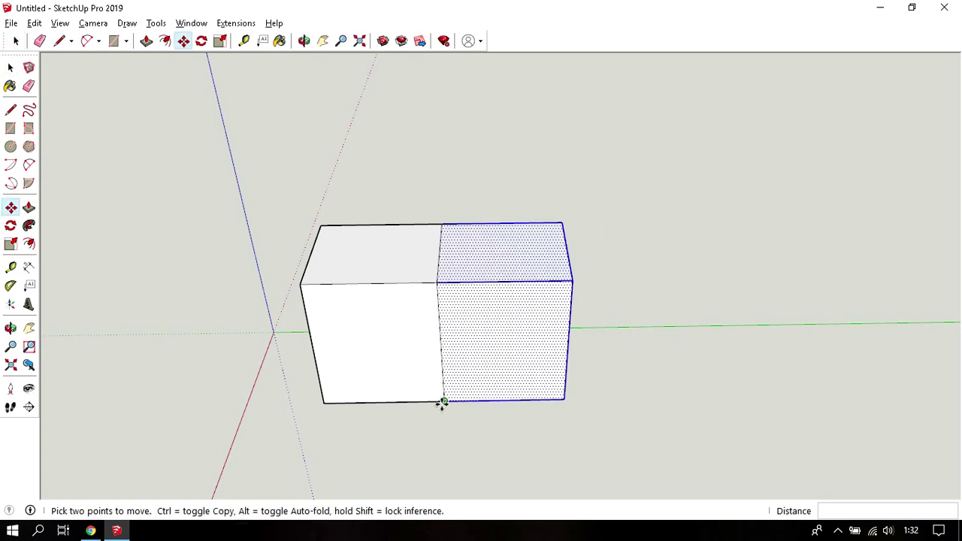
{"action": "left_click", "coordinate": [442, 416]}
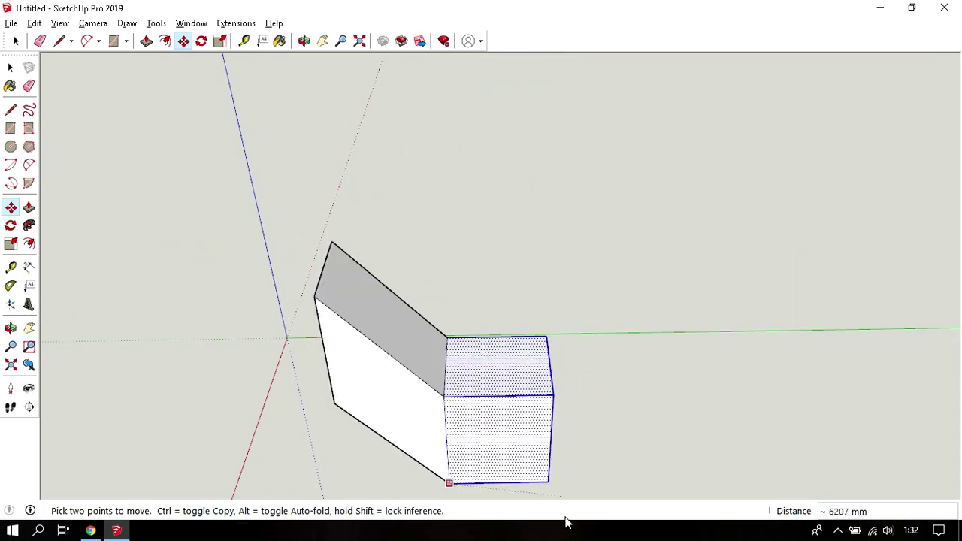
{"action": "scroll", "coordinate": [530, 233], "scroll_direction": "down", "scroll_amount": 2}
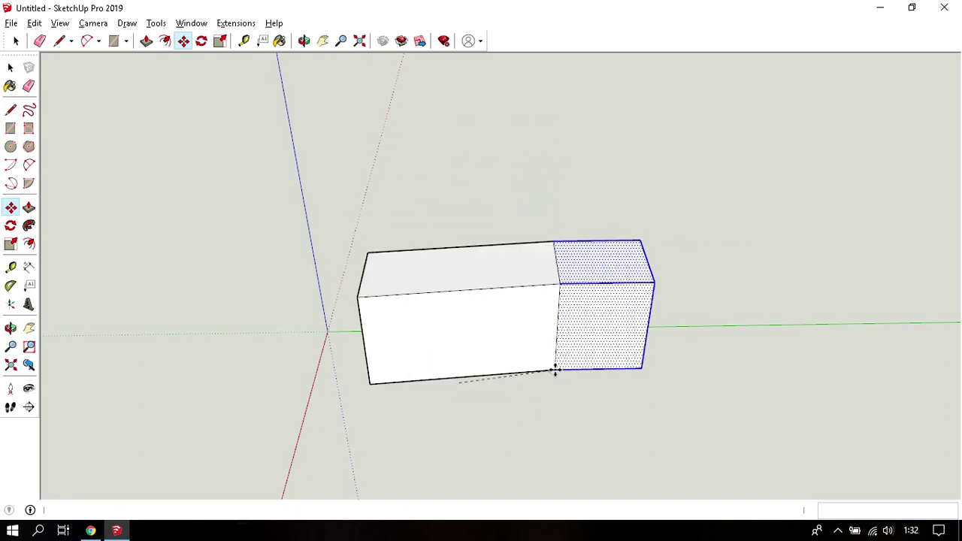
{"action": "key", "text": "space"}
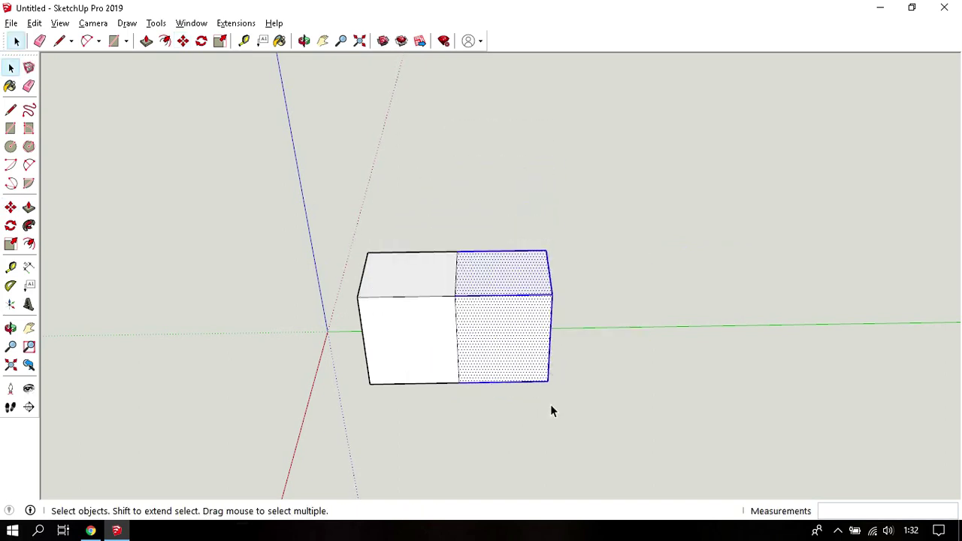
{"action": "left_click", "coordinate": [551, 405]}
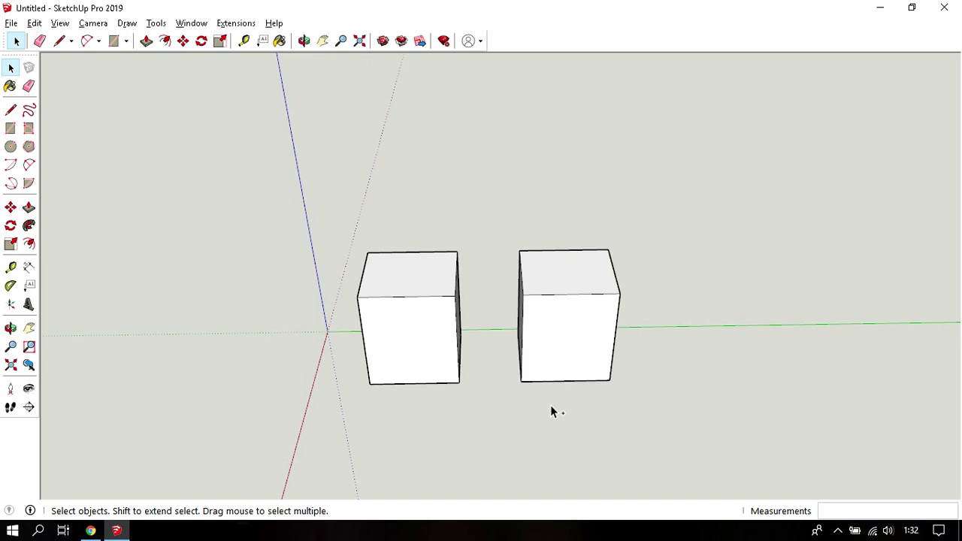
Make the whole right cube into a group
{"action": "middle_click_drag", "start_coordinate": [550, 410], "coordinate": [608, 374]}
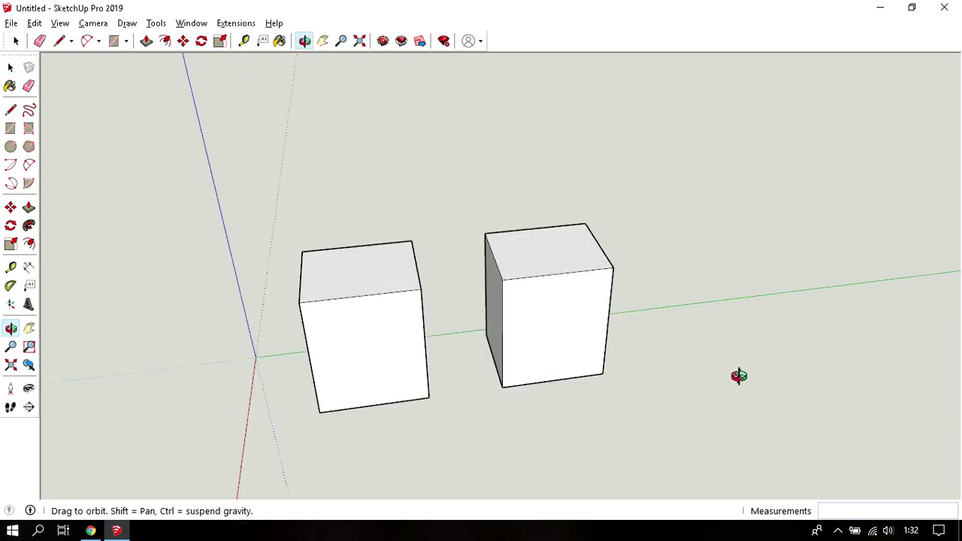
{"action": "triple_click", "coordinate": [549, 311]}
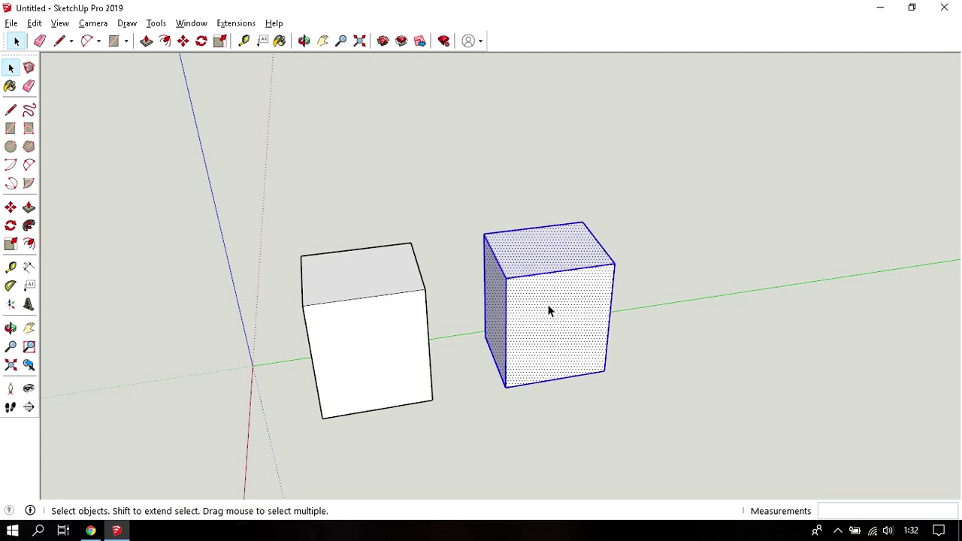
{"action": "right_click", "coordinate": [548, 308]}
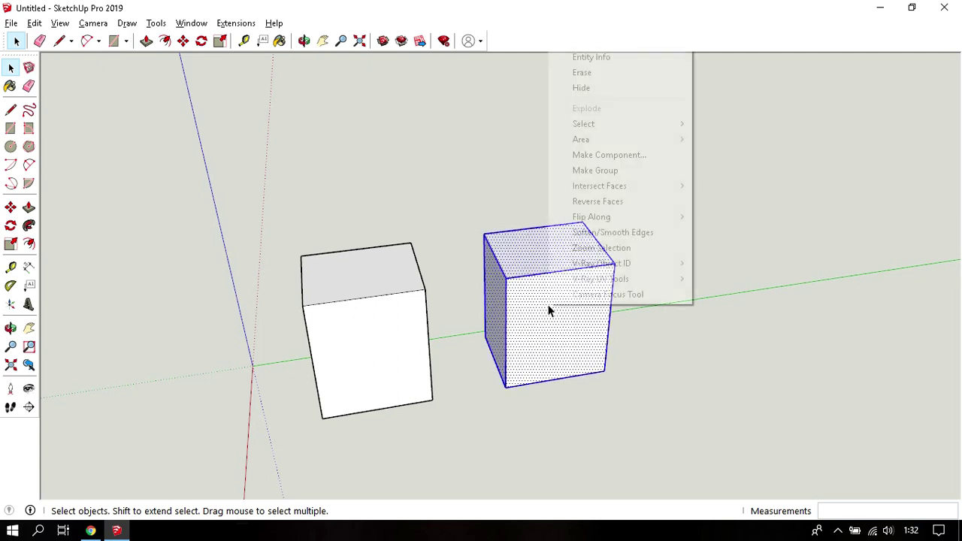
{"action": "left_click", "coordinate": [620, 173]}
Move the right group so it sits flush beside the left cube
{"action": "middle_click_drag", "start_coordinate": [554, 283], "coordinate": [536, 365]}
{"action": "key", "text": "m"}
{"action": "left_click", "coordinate": [526, 386]}
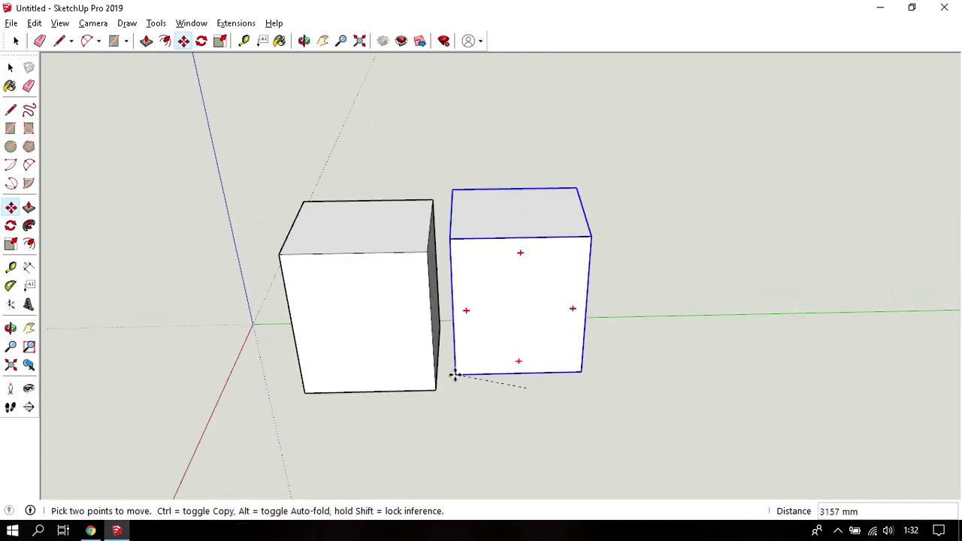
{"action": "left_click", "coordinate": [435, 389]}
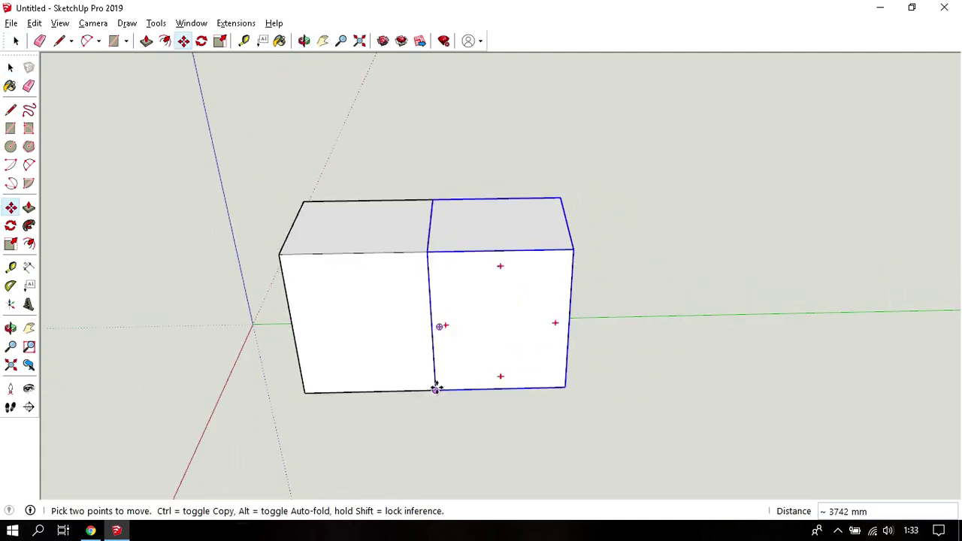
{"action": "scroll", "coordinate": [436, 389], "scroll_direction": "down", "scroll_amount": 2}
{"action": "scroll", "coordinate": [437, 388], "scroll_direction": "down", "scroll_amount": 1}
{"action": "left_click", "coordinate": [435, 387]}
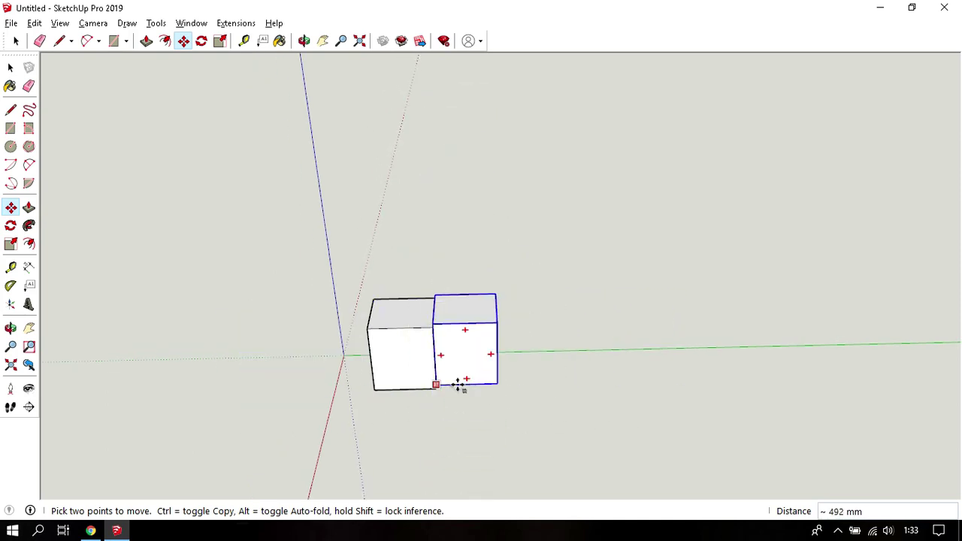
{"action": "left_click", "coordinate": [459, 385]}
{"action": "key", "text": "space"}
{"action": "left_click", "coordinate": [533, 387]}
{"action": "scroll", "coordinate": [463, 375], "scroll_direction": "up", "scroll_amount": 2}
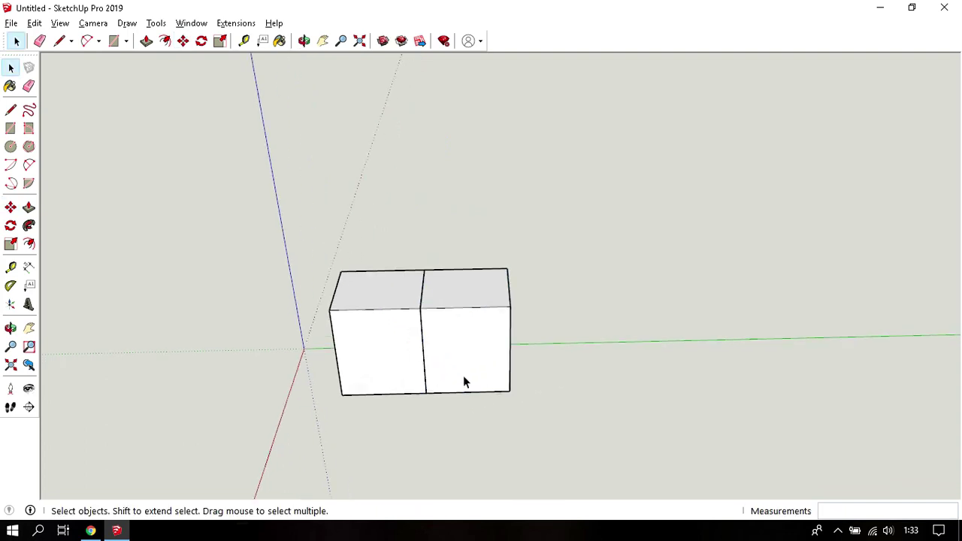
{"action": "scroll", "coordinate": [481, 363], "scroll_direction": "up", "scroll_amount": 2}
Move the grouped cube far to the right, away from the intact left cube
{"action": "left_click", "coordinate": [481, 363]}
{"action": "key", "text": "m"}
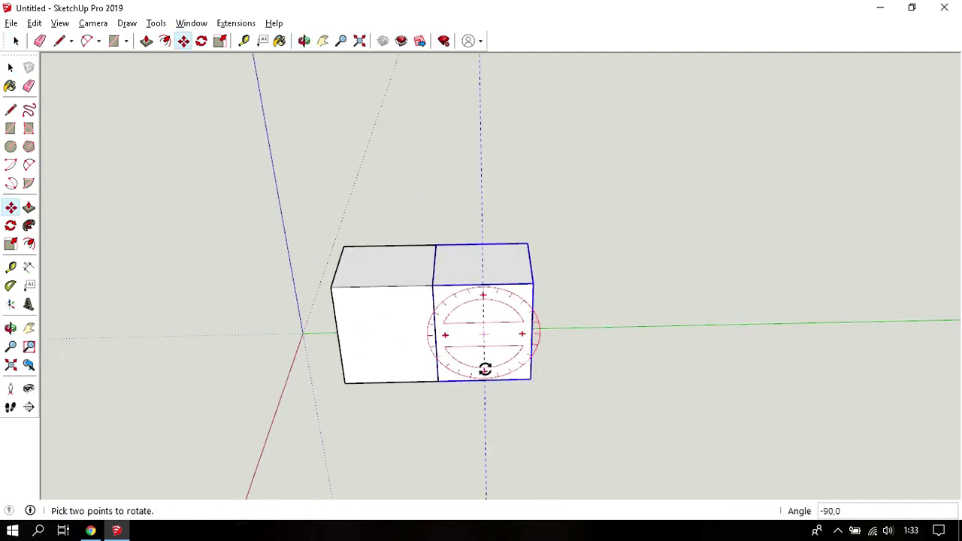
{"action": "left_click", "coordinate": [510, 379]}
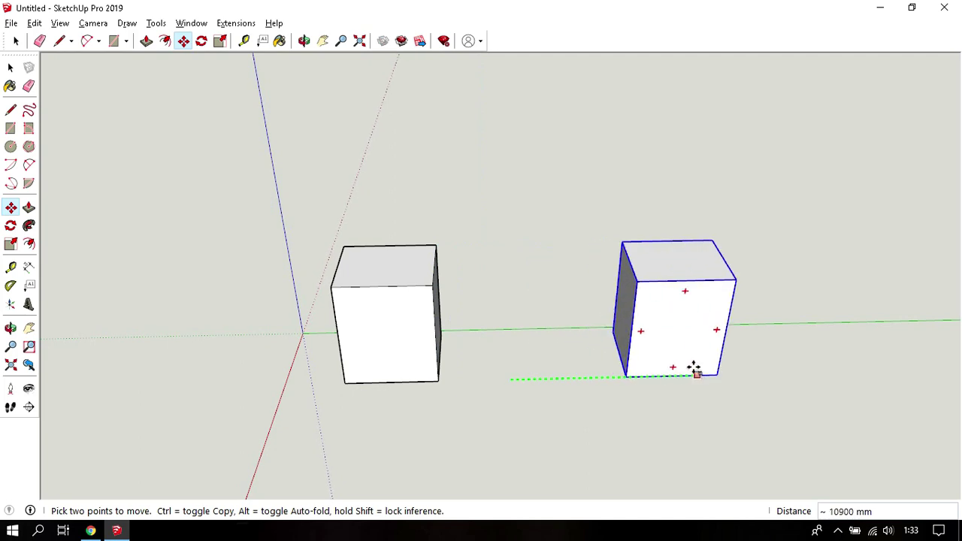
{"action": "left_click", "coordinate": [694, 369]}
{"action": "key", "text": "space"}
{"action": "left_click", "coordinate": [569, 320]}
{"action": "mouse_move", "coordinate": [629, 323]}
{"action": "middle_mouse_down"}
{"action": "mouse_move", "coordinate": [509, 302]}
{"action": "mouse_move", "coordinate": [493, 356]}
{"action": "mouse_move", "coordinate": [559, 309]}
{"action": "middle_mouse_up"}
{"action": "left_click", "coordinate": [567, 303]}
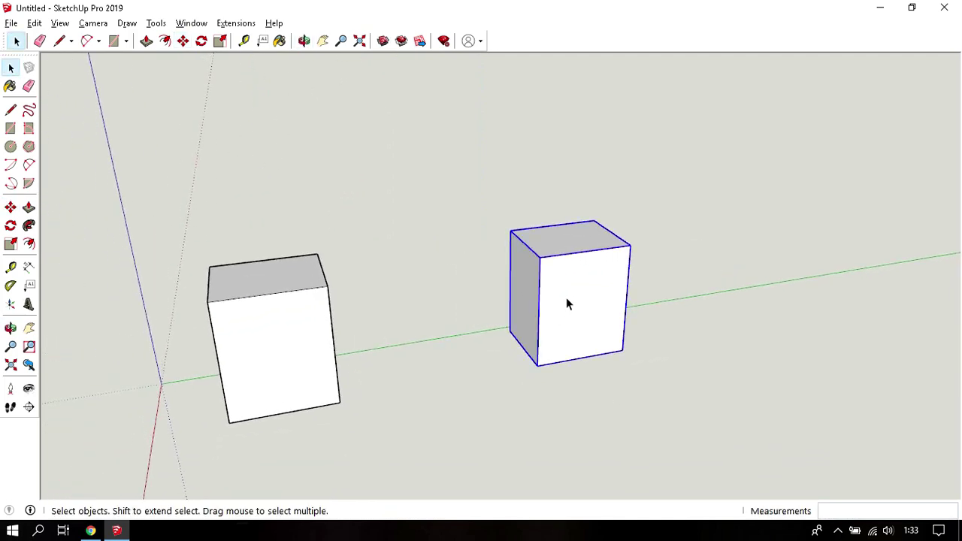
{"action": "left_click", "coordinate": [442, 283]}
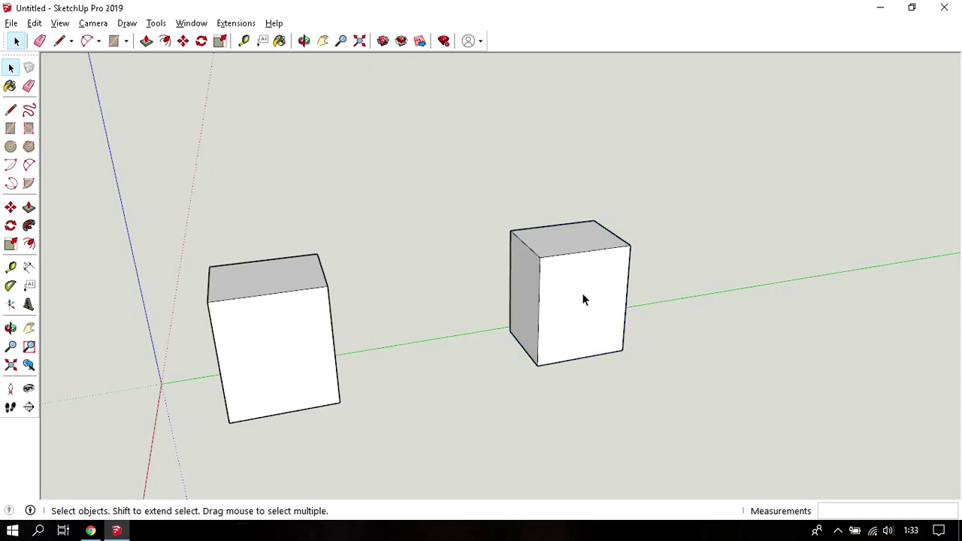
{"action": "middle_click_drag", "start_coordinate": [584, 298], "coordinate": [639, 294]}
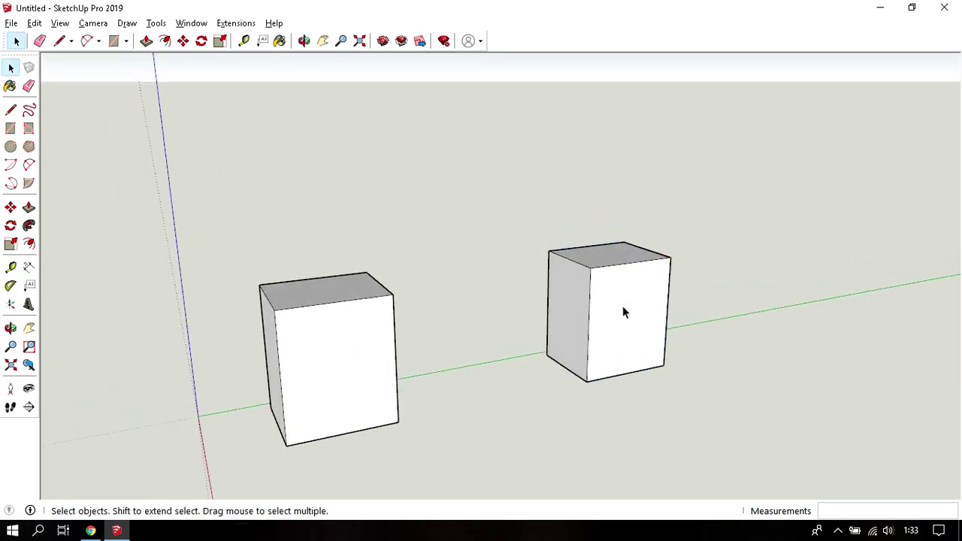
Inside the right group, pull the front face outward and the top face far upward
{"action": "double_click", "coordinate": [628, 333]}
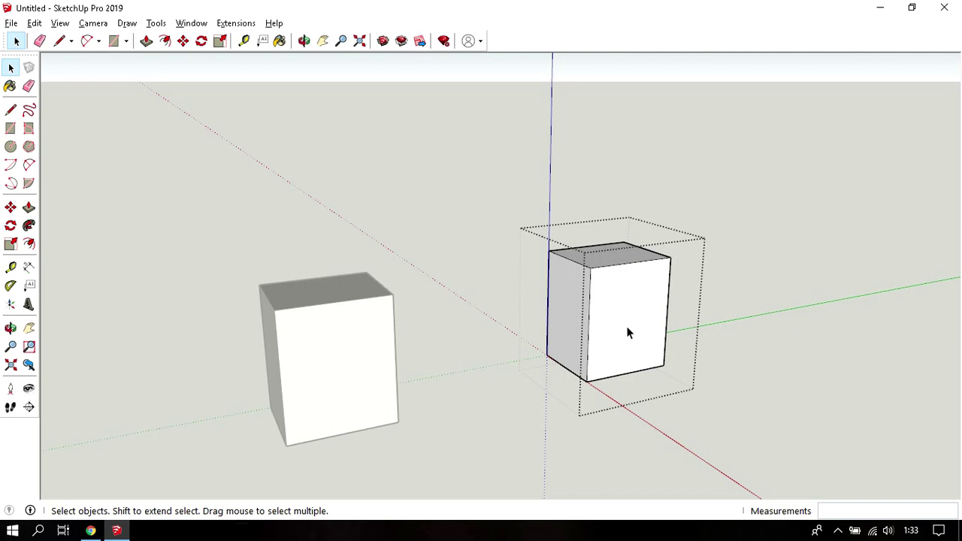
{"action": "key", "text": "p"}
{"action": "left_click", "coordinate": [628, 335]}
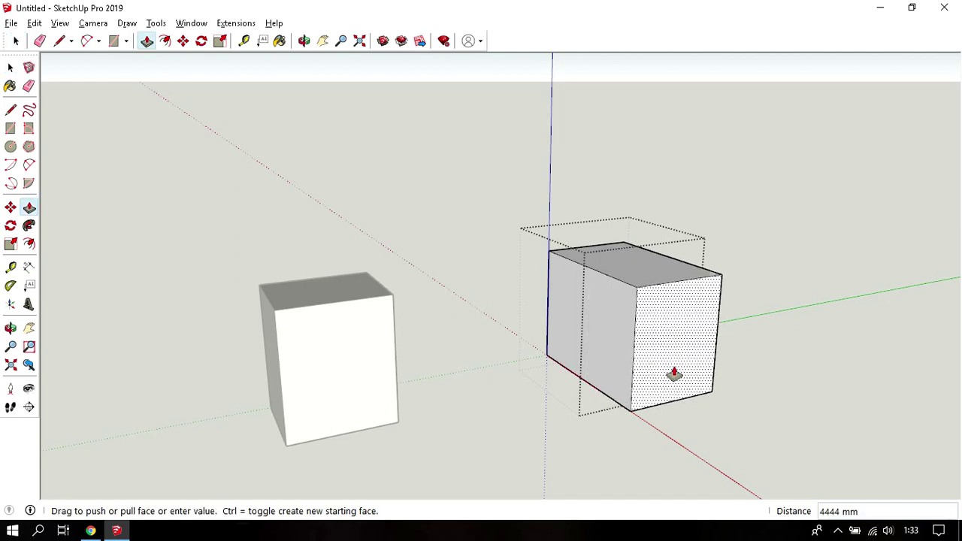
{"action": "left_click", "coordinate": [726, 414]}
{"action": "left_click", "coordinate": [691, 309]}
{"action": "left_click", "coordinate": [691, 187]}
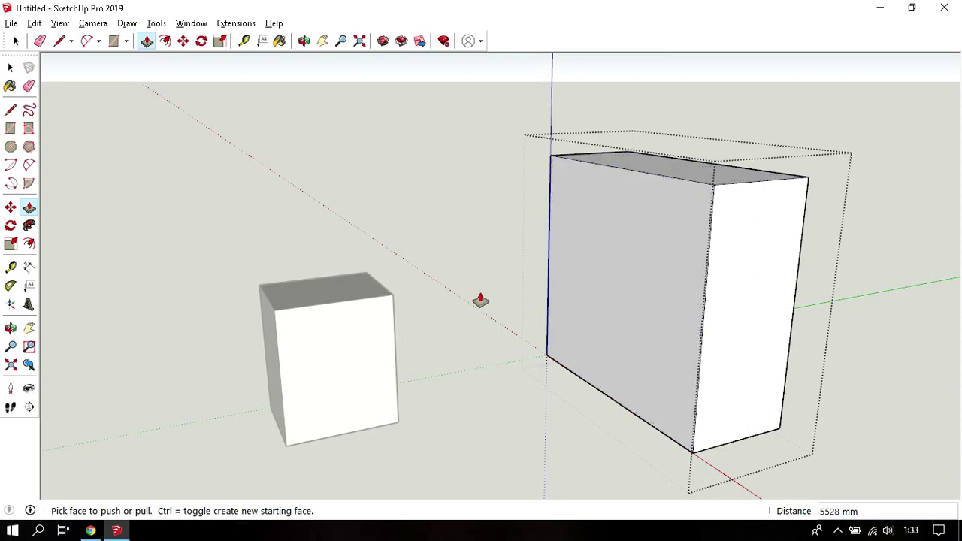
{"action": "key", "text": "space"}
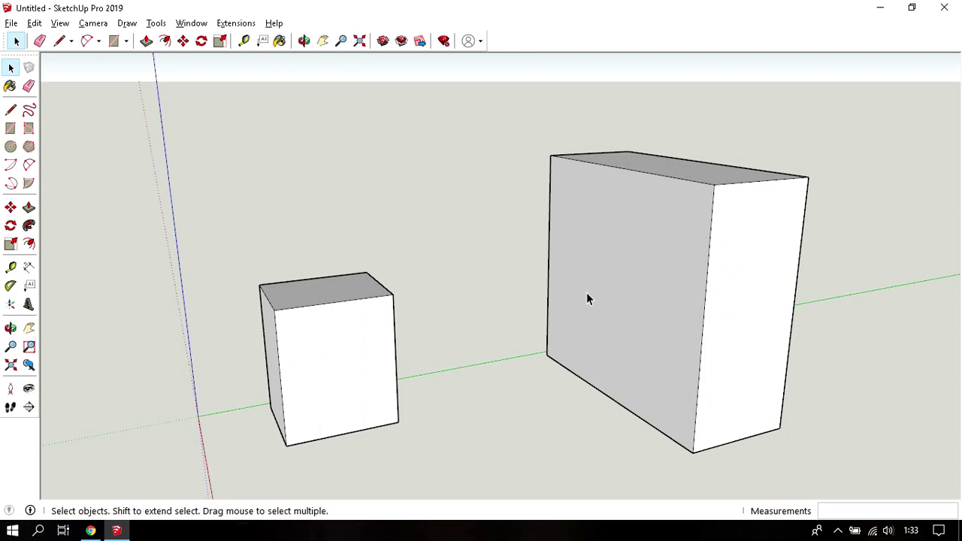
Make the whole small box into a group
{"action": "triple_click", "coordinate": [337, 330]}
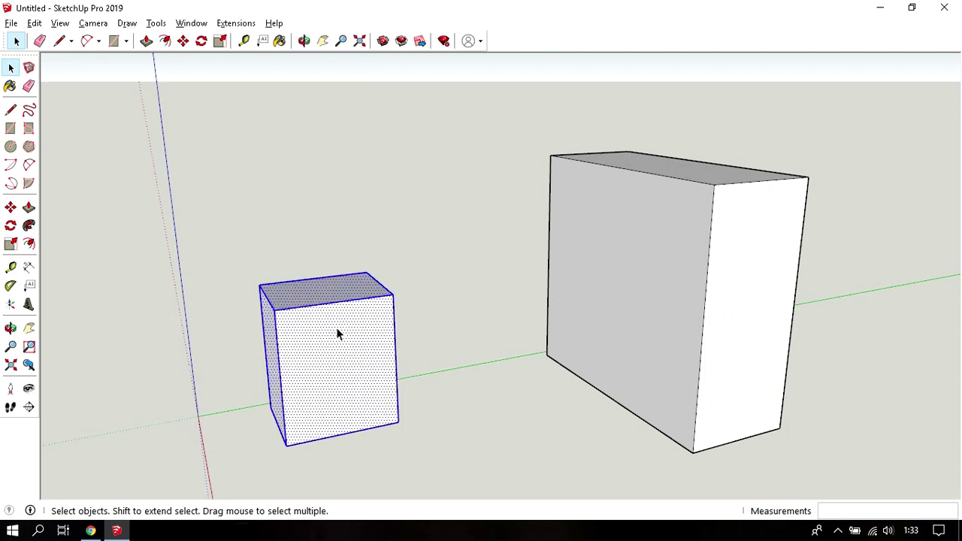
{"action": "right_click", "coordinate": [336, 328]}
{"action": "left_click", "coordinate": [400, 193]}
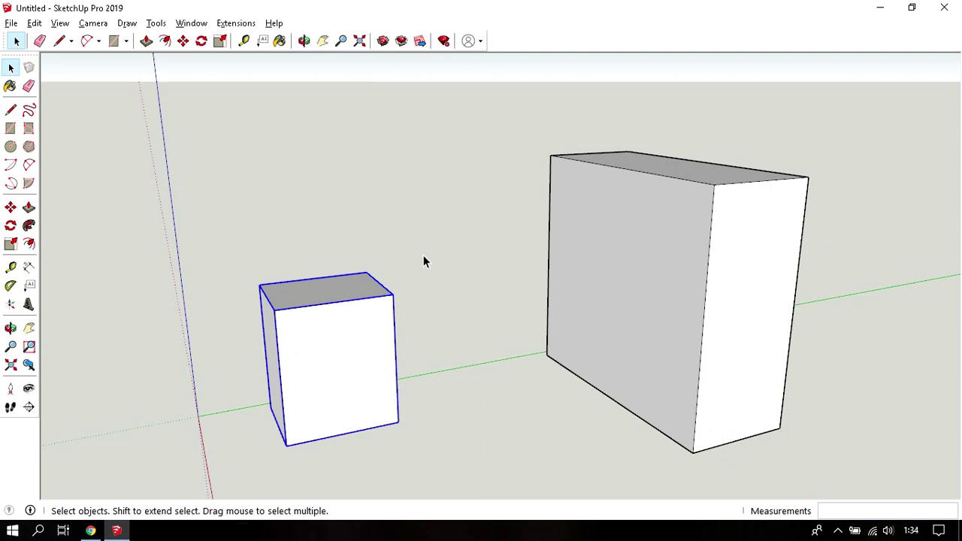
{"action": "left_click", "coordinate": [423, 254]}
Draw a rectangle on the ground in front and extrude it into a new box
{"action": "mouse_move", "coordinate": [423, 254]}
{"action": "middle_mouse_down"}
{"action": "mouse_move", "coordinate": [341, 321]}
{"action": "mouse_move", "coordinate": [353, 322]}
{"action": "middle_mouse_up"}
{"action": "key", "text": "r"}
{"action": "left_click", "coordinate": [384, 359]}
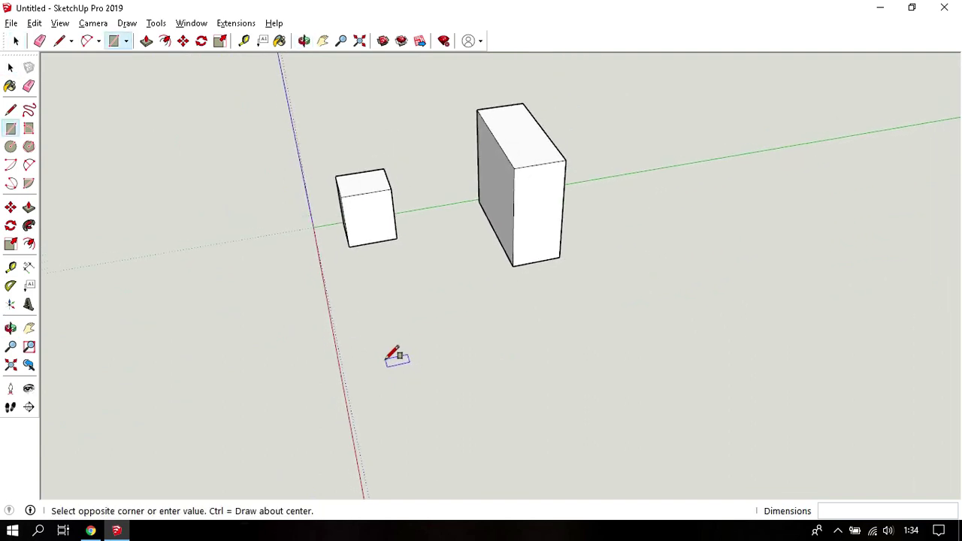
{"action": "left_click", "coordinate": [546, 415]}
{"action": "key", "text": "p"}
{"action": "left_click", "coordinate": [496, 401]}
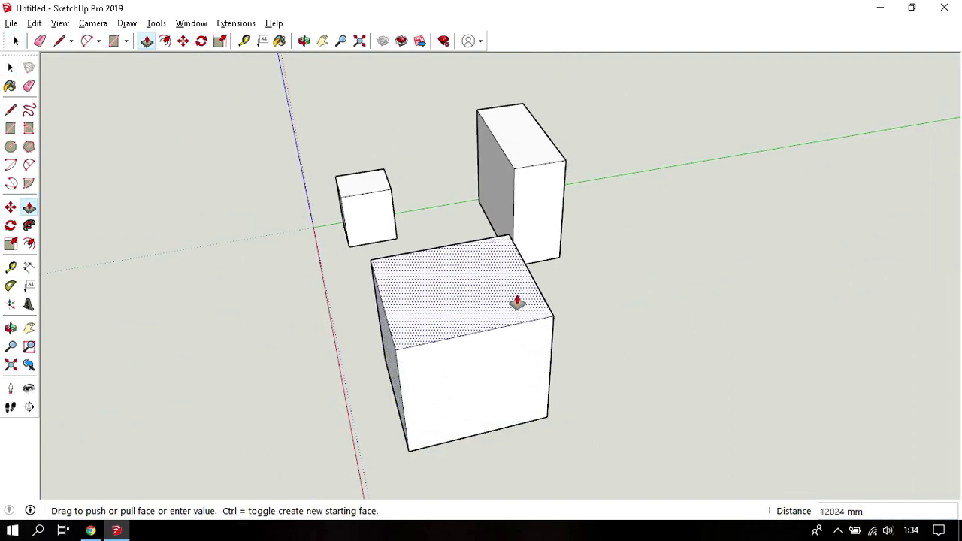
{"action": "left_click", "coordinate": [519, 279]}
{"action": "mouse_move", "coordinate": [519, 279]}
{"action": "middle_mouse_down"}
{"action": "mouse_move", "coordinate": [476, 303]}
{"action": "mouse_move", "coordinate": [463, 300]}
{"action": "middle_mouse_up"}
Convert the new front box into a component using the default settings
{"action": "triple_click", "coordinate": [463, 299]}
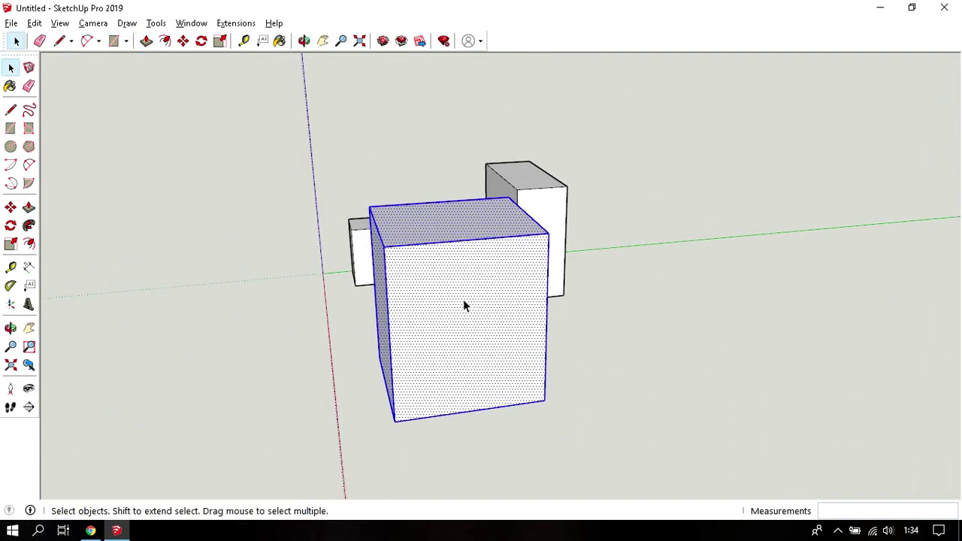
{"action": "right_click", "coordinate": [462, 299]}
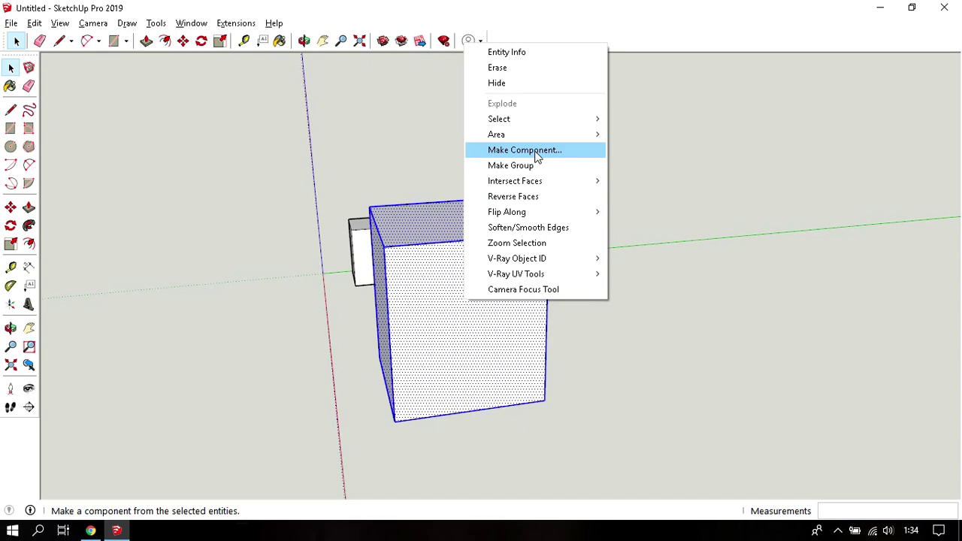
{"action": "left_click", "coordinate": [535, 154]}
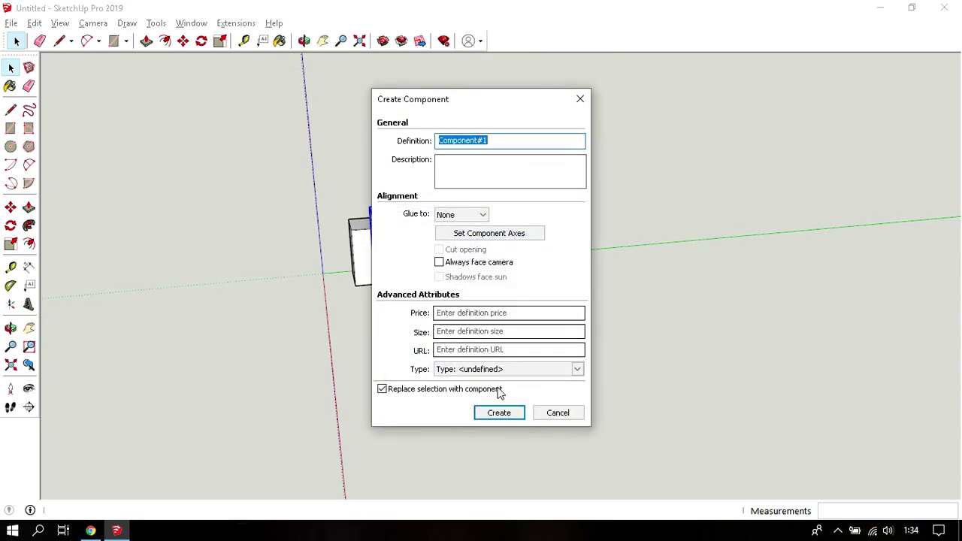
{"action": "left_click", "coordinate": [499, 412]}
Select the front component box to get it ready for moving
{"action": "mouse_move", "coordinate": [507, 298]}
{"action": "middle_mouse_down"}
{"action": "mouse_move", "coordinate": [489, 332]}
{"action": "mouse_move", "coordinate": [493, 304]}
{"action": "mouse_move", "coordinate": [462, 386]}
{"action": "middle_mouse_up"}
{"action": "left_click", "coordinate": [590, 379]}
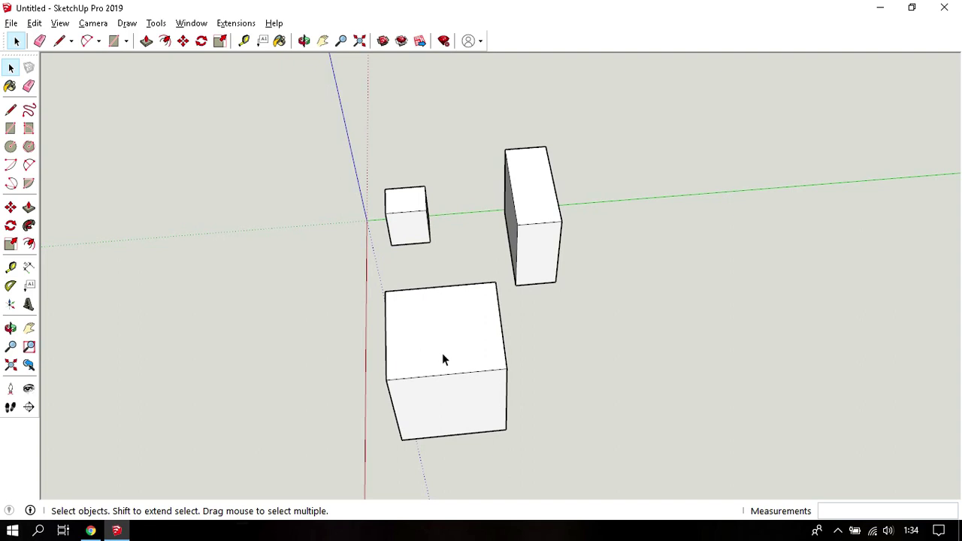
{"action": "left_click", "coordinate": [441, 344]}
{"action": "key", "text": "m"}
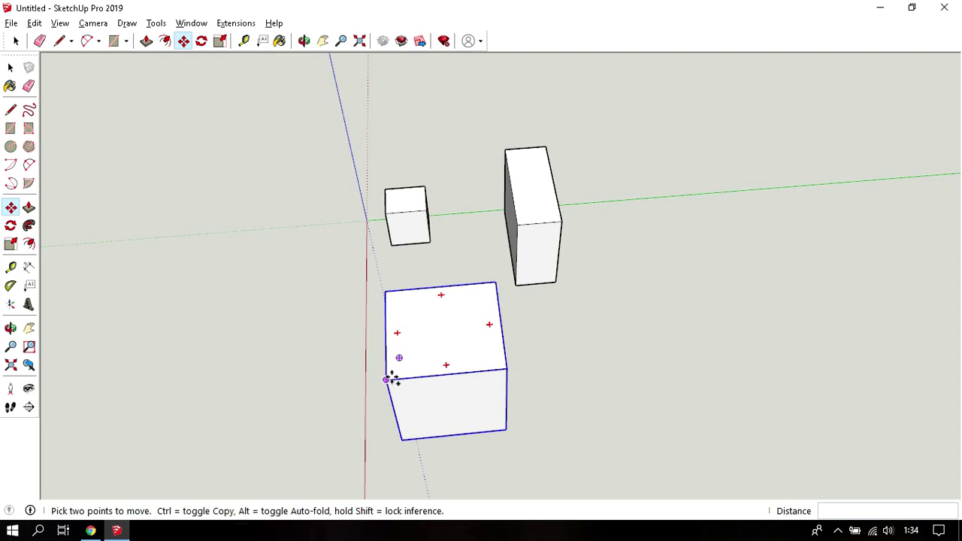
Place a copy of the component box to the right of the original
{"action": "left_click", "coordinate": [387, 379]}
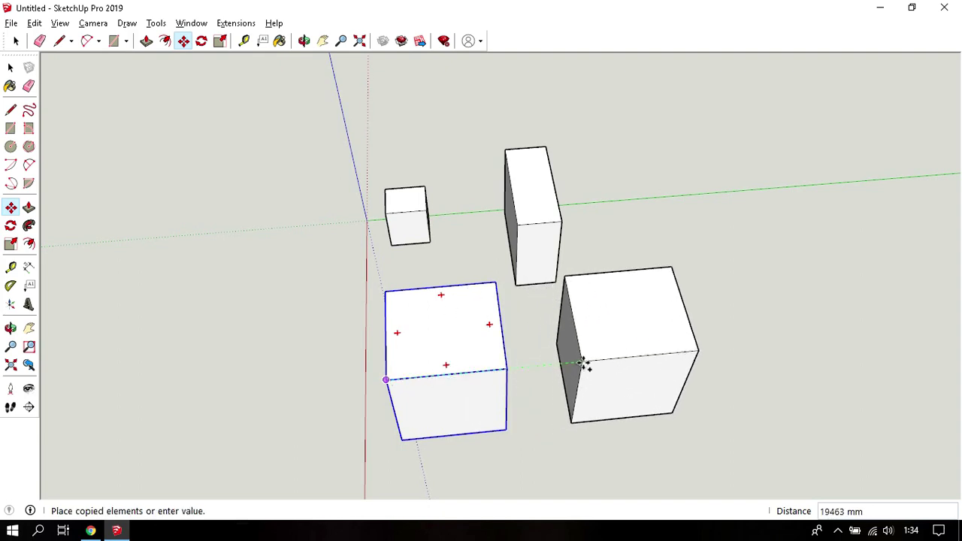
{"action": "left_click", "coordinate": [584, 364]}
{"action": "key", "text": "space"}
{"action": "mouse_move", "coordinate": [594, 372]}
{"action": "middle_mouse_down"}
{"action": "mouse_move", "coordinate": [632, 306]}
{"action": "mouse_move", "coordinate": [714, 268]}
{"action": "middle_mouse_up"}
Edit the copied component and raise its top, so both copies grow taller
{"action": "double_click", "coordinate": [661, 310]}
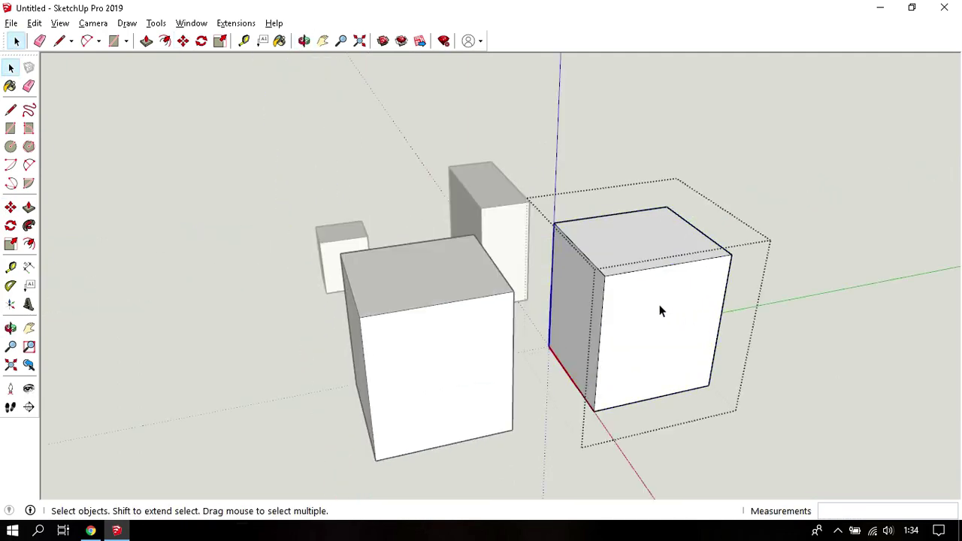
{"action": "key", "text": "p"}
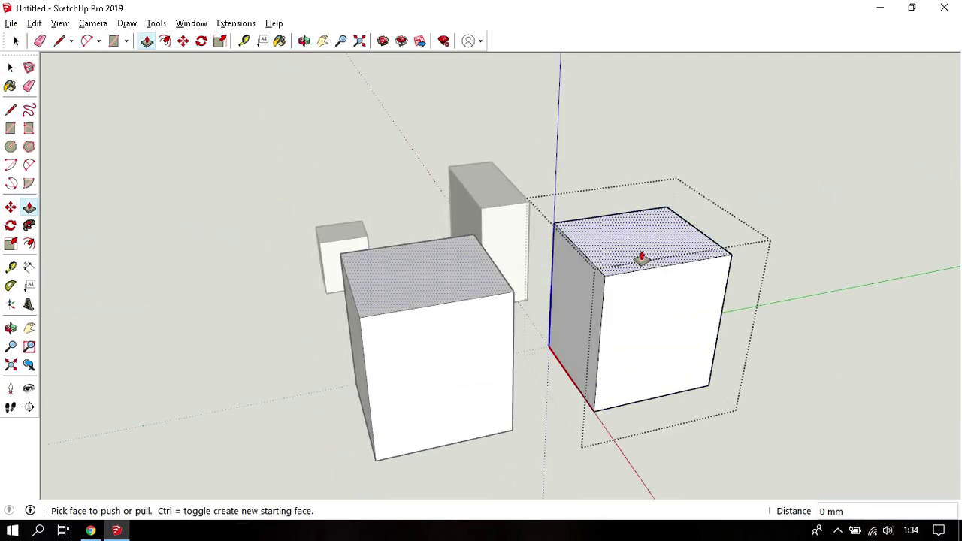
{"action": "left_click_drag", "start_coordinate": [641, 258], "coordinate": [658, 145]}
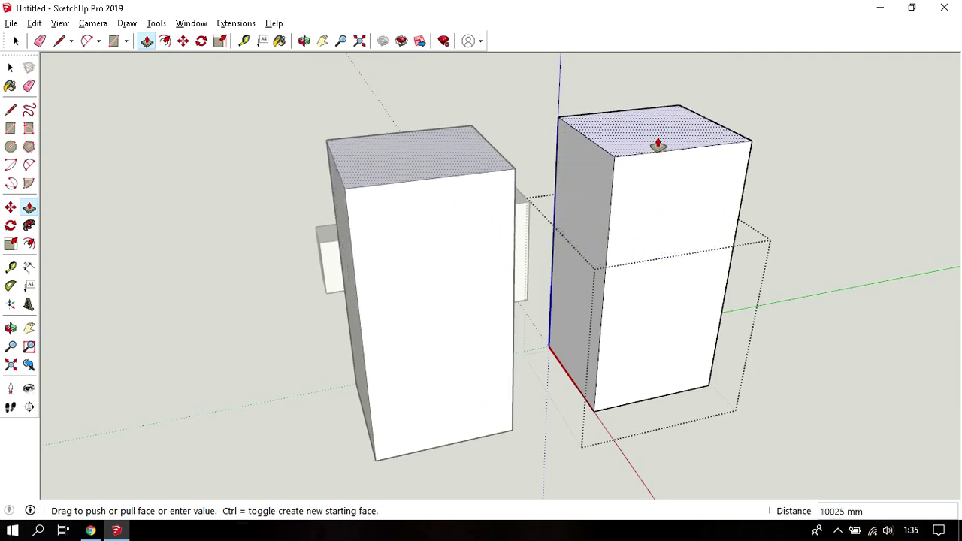
{"action": "key", "text": "space"}
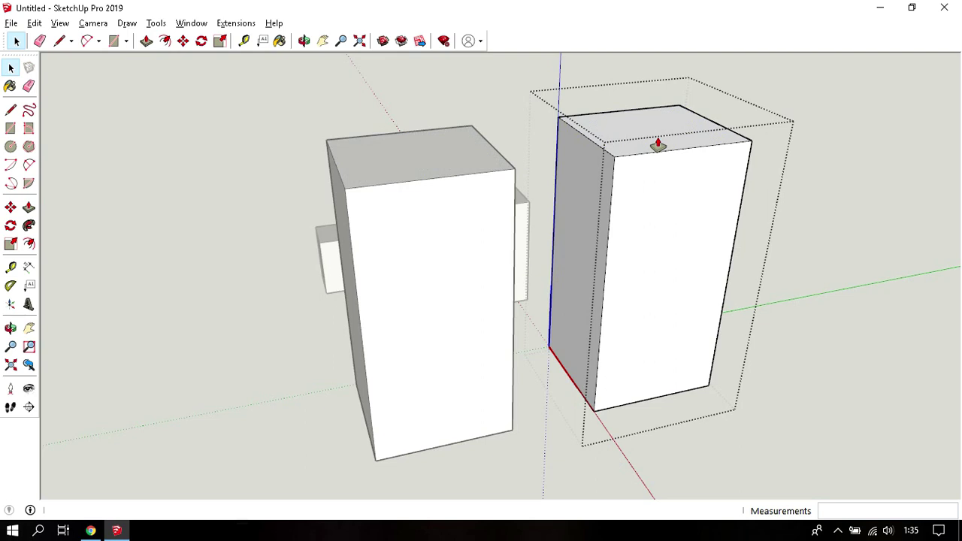
{"action": "key", "text": "Escape"}
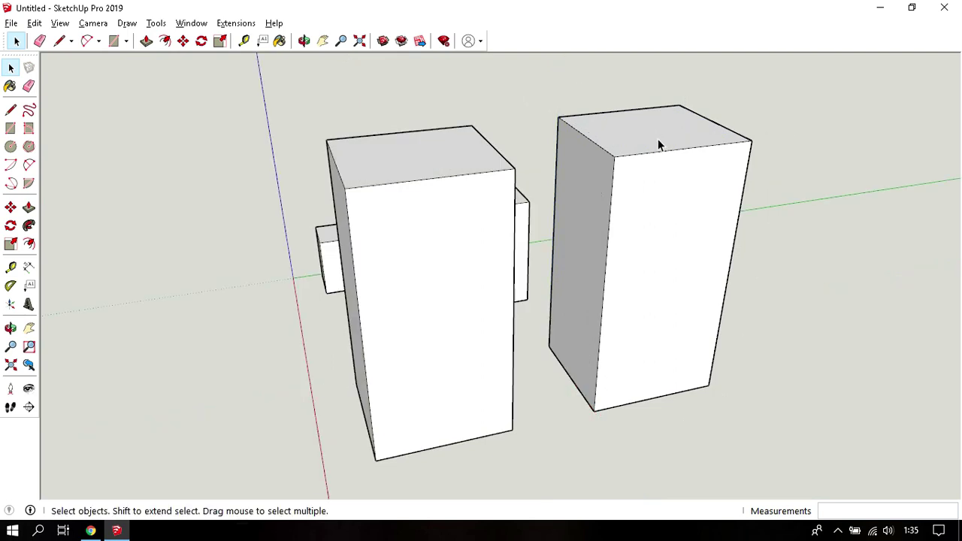
{"action": "middle_click_drag", "start_coordinate": [658, 141], "coordinate": [556, 332]}
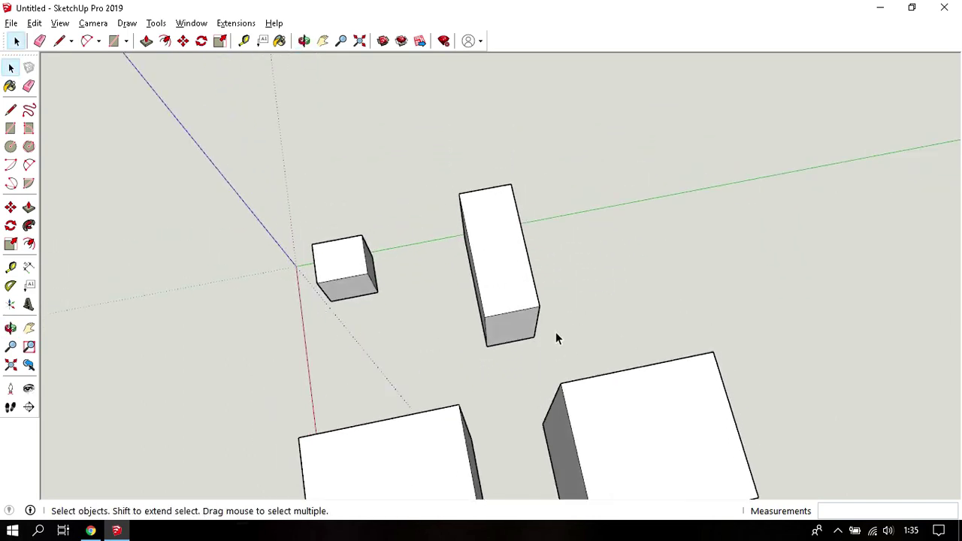
Copy the tall box to its right along the green axis
{"action": "left_click", "coordinate": [507, 263]}
{"action": "key", "text": "m"}
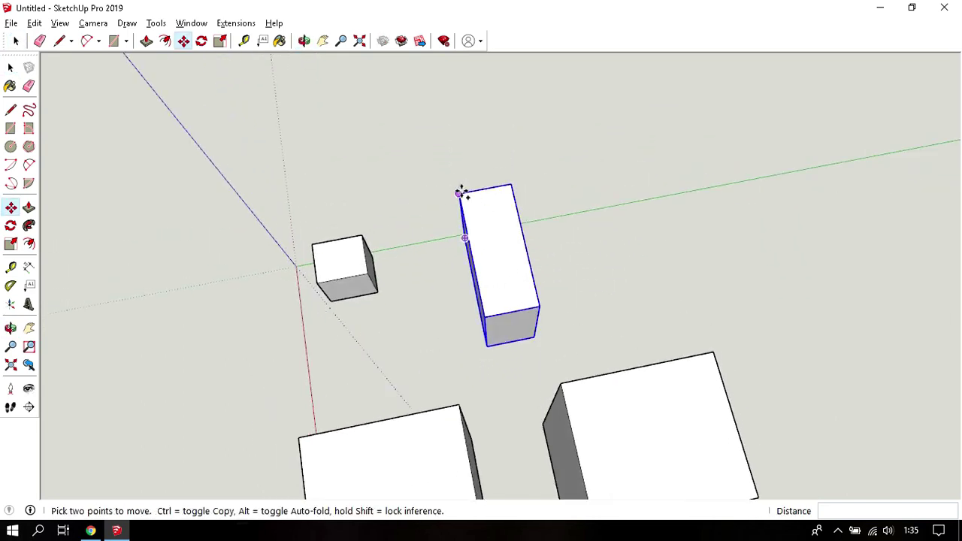
{"action": "left_click", "coordinate": [461, 193]}
{"action": "key", "text": "ctrl"}
{"action": "left_click", "coordinate": [600, 167]}
{"action": "key", "text": "space"}
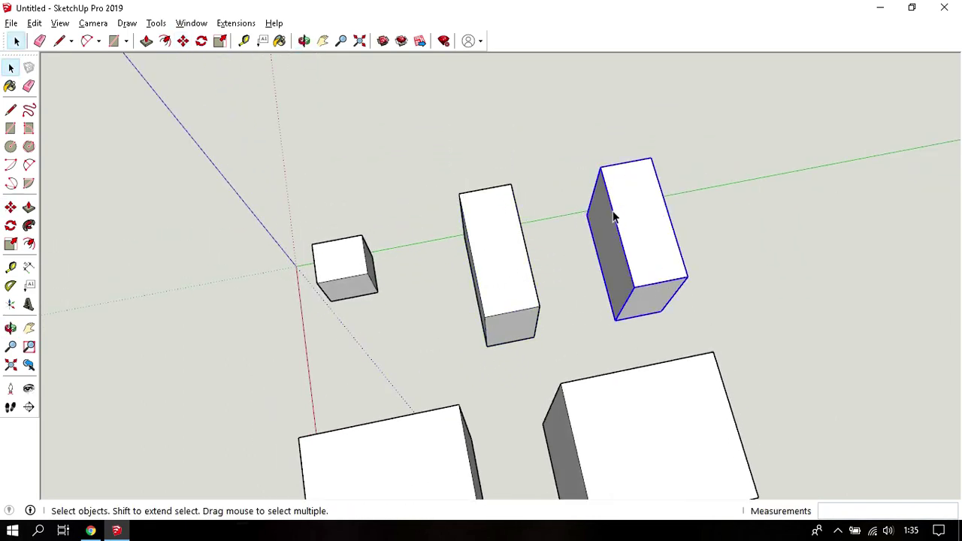
{"action": "middle_click_drag", "start_coordinate": [620, 215], "coordinate": [643, 163]}
Pull the copy's top face up so only the copy gets taller
{"action": "key", "text": "p"}
{"action": "left_click", "coordinate": [648, 208]}
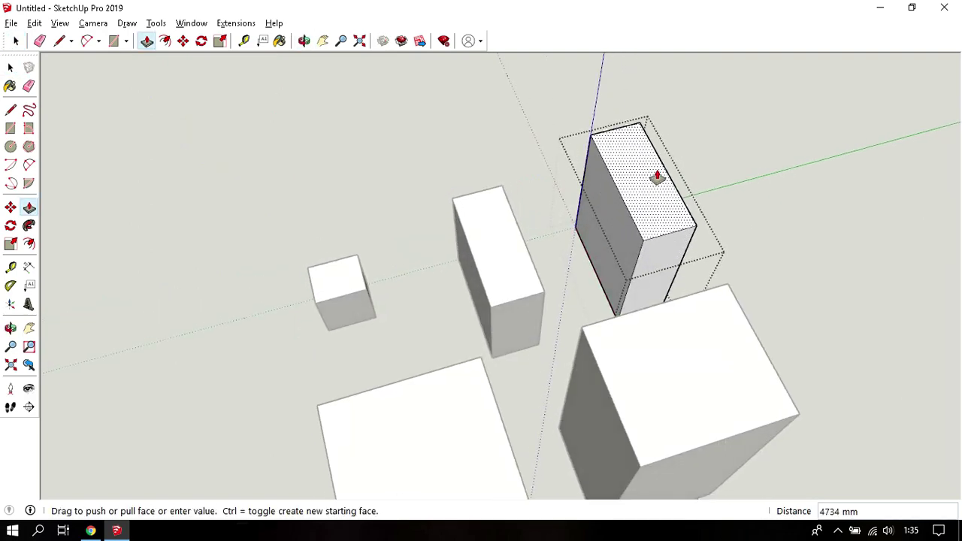
{"action": "left_click", "coordinate": [645, 144]}
{"action": "key", "text": "space"}
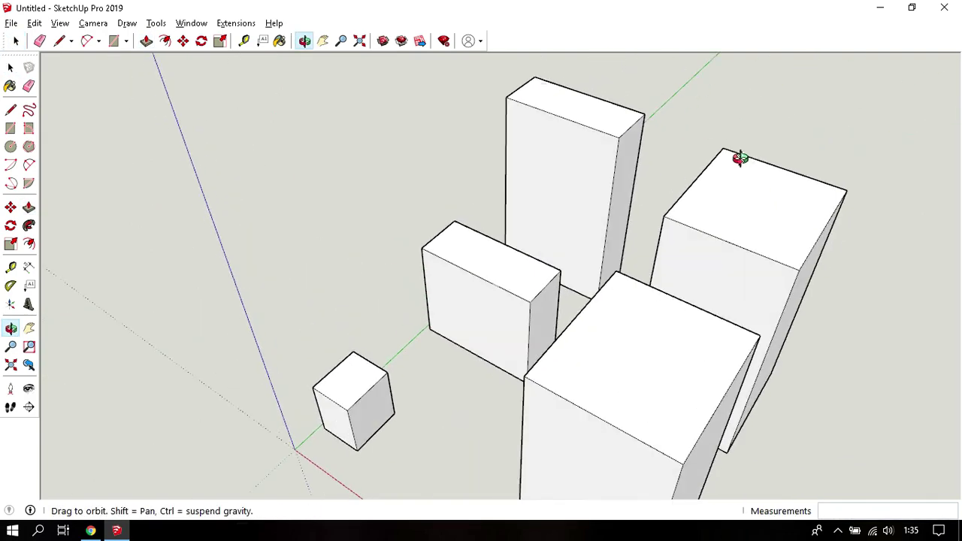
{"action": "mouse_move", "coordinate": [545, 234]}
{"action": "middle_mouse_down"}
{"action": "mouse_move", "coordinate": [659, 273]}
{"action": "mouse_move", "coordinate": [452, 263]}
{"action": "mouse_move", "coordinate": [508, 317]}
{"action": "mouse_move", "coordinate": [509, 261]}
{"action": "middle_mouse_up"}
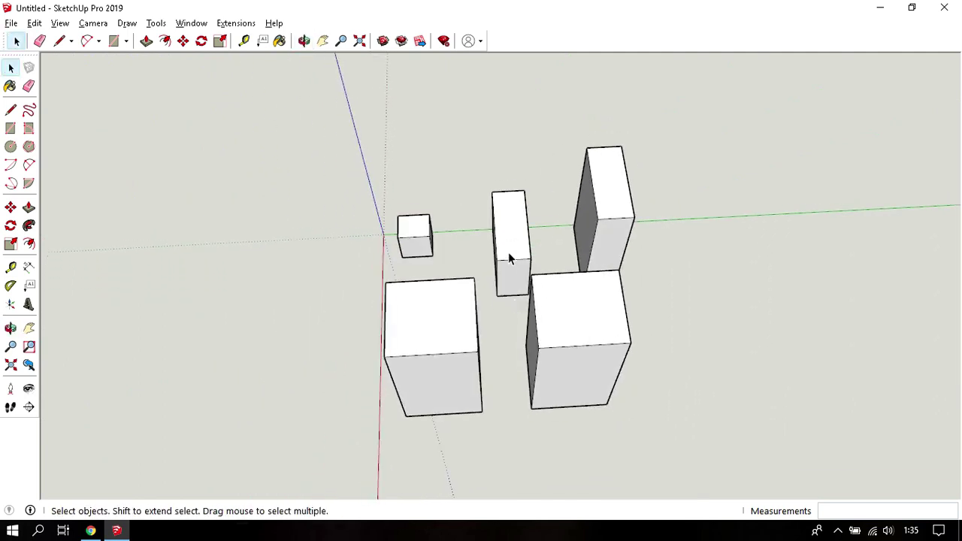